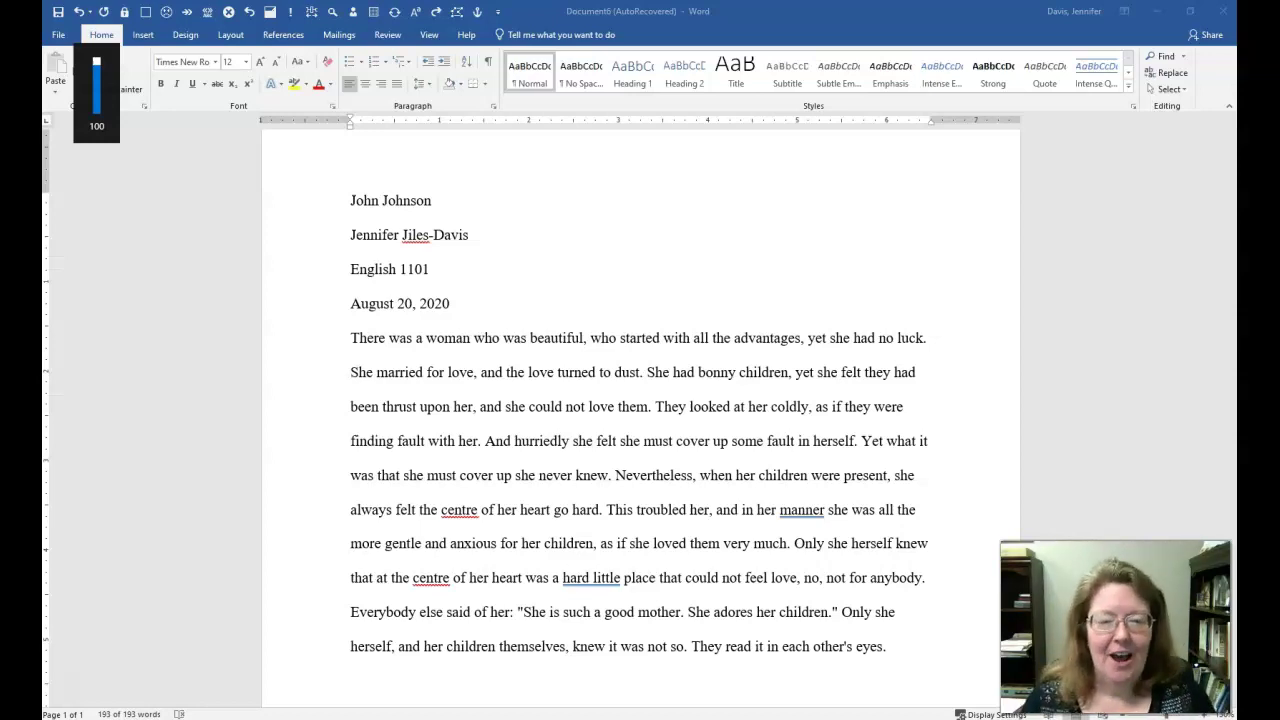
- Select all to review the essay, then place the cursor at the end of the 'August 20, 2020' line
key(ctrl+a)
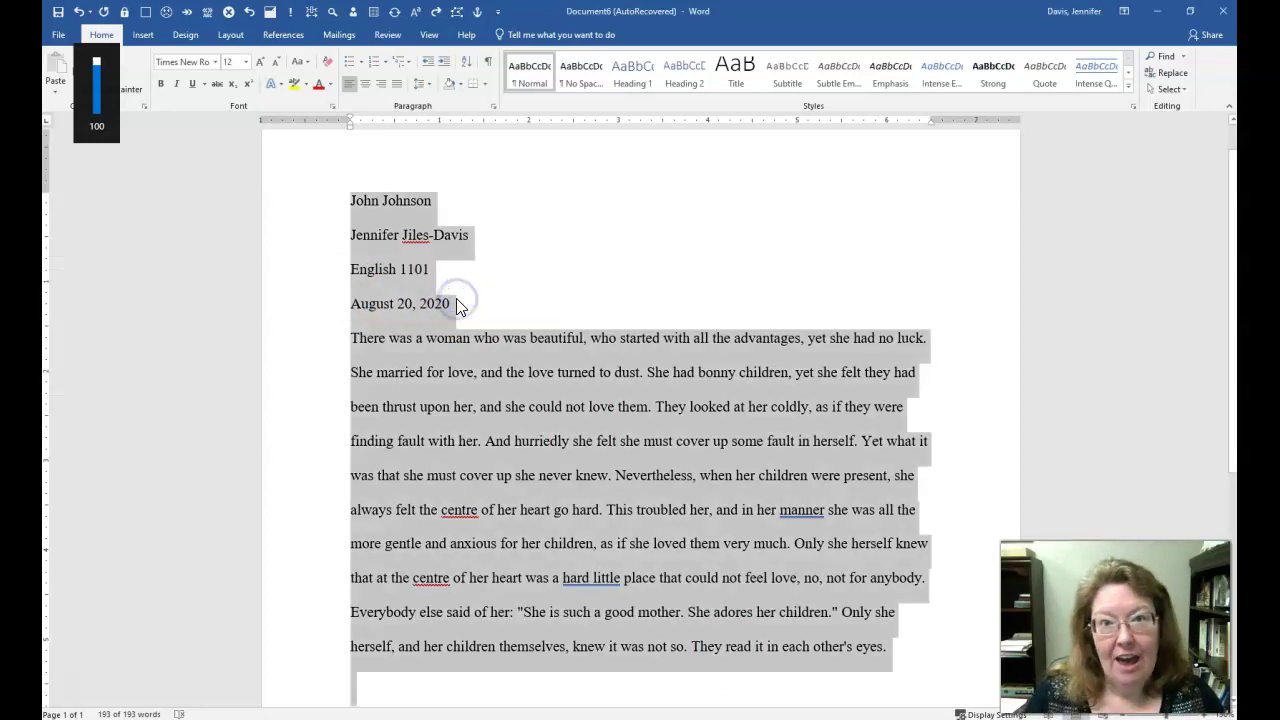
click(456, 303)
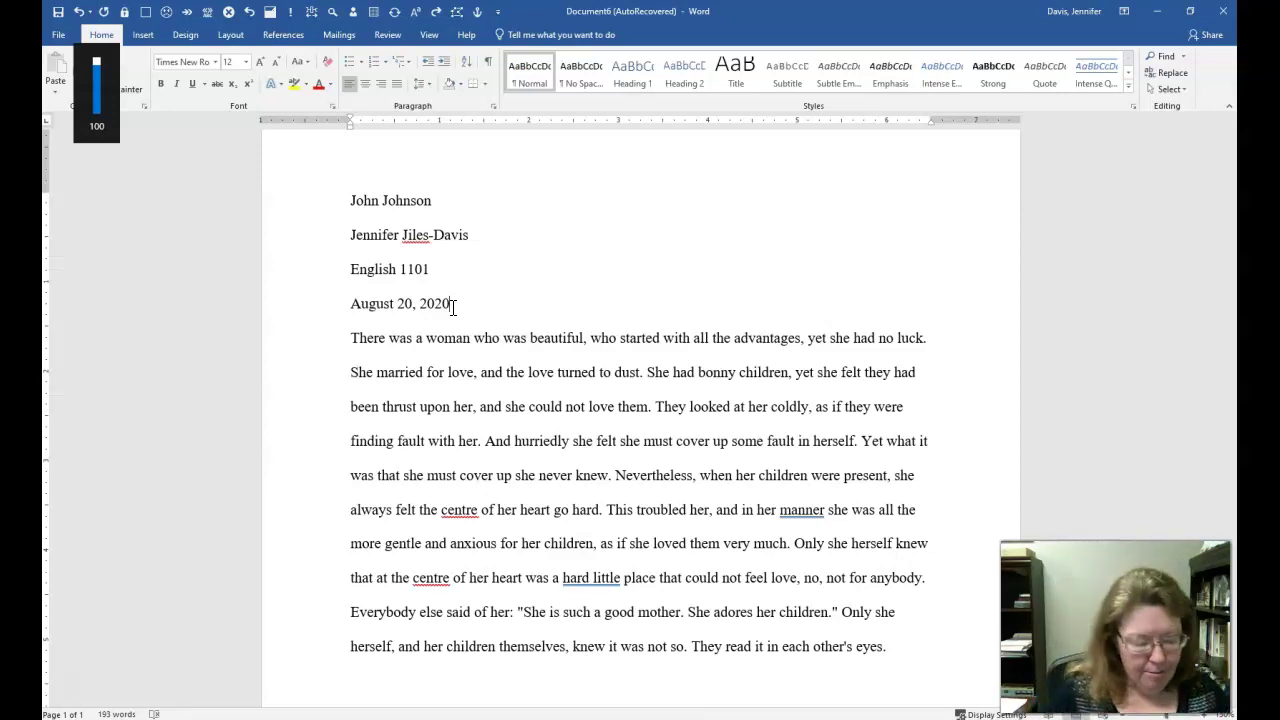
- Add a centered line after the date: Excerpt from D.H. Lawrence's "The Rocking Horse Winner"
key(Return)
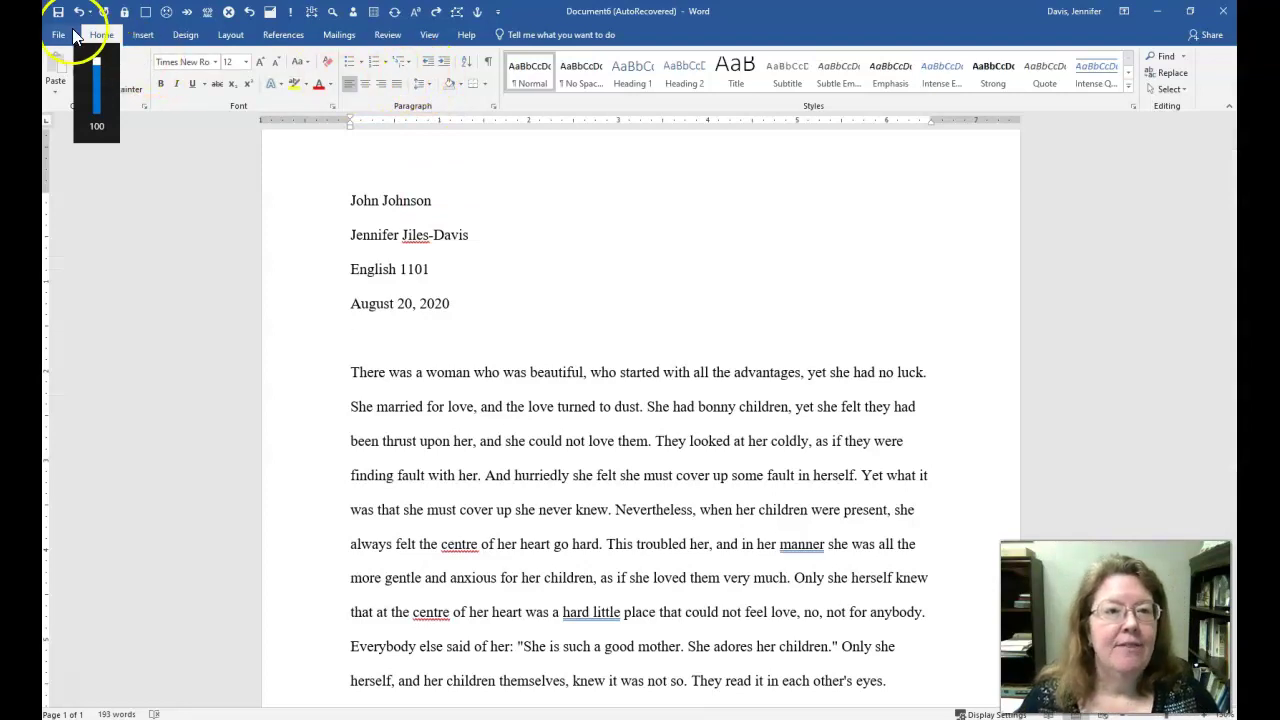
click(365, 85)
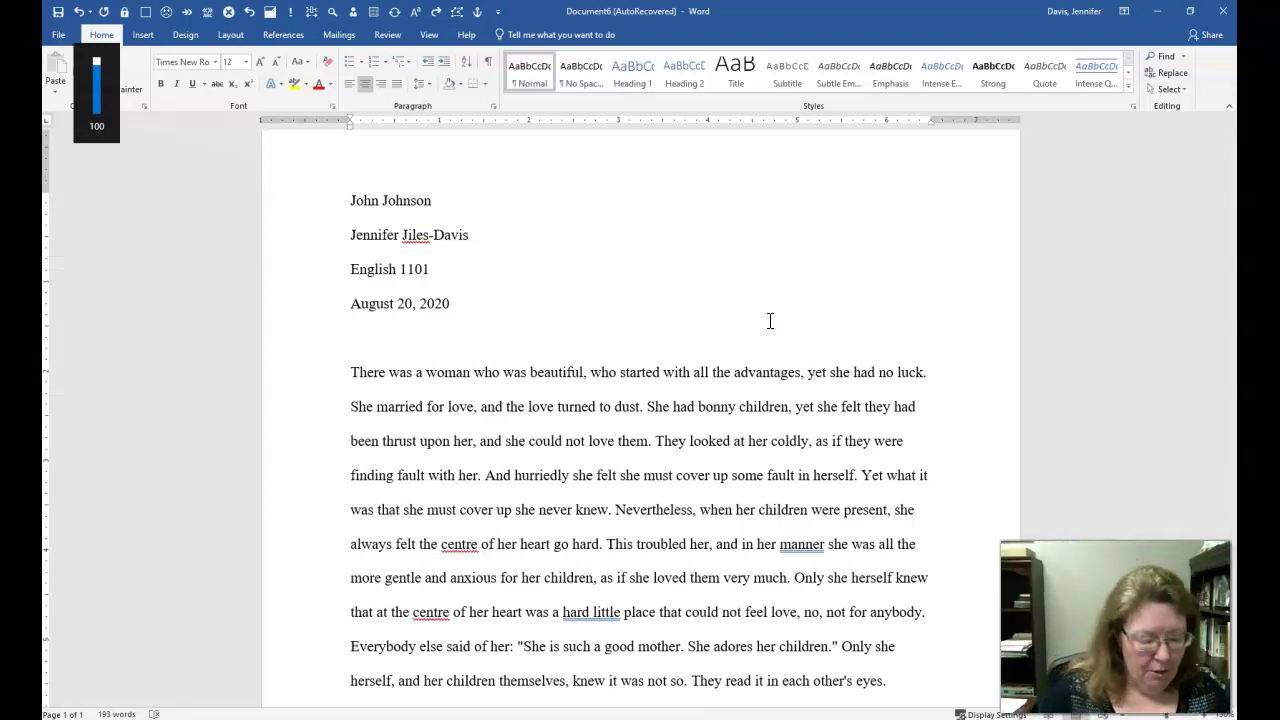
text(Exer)
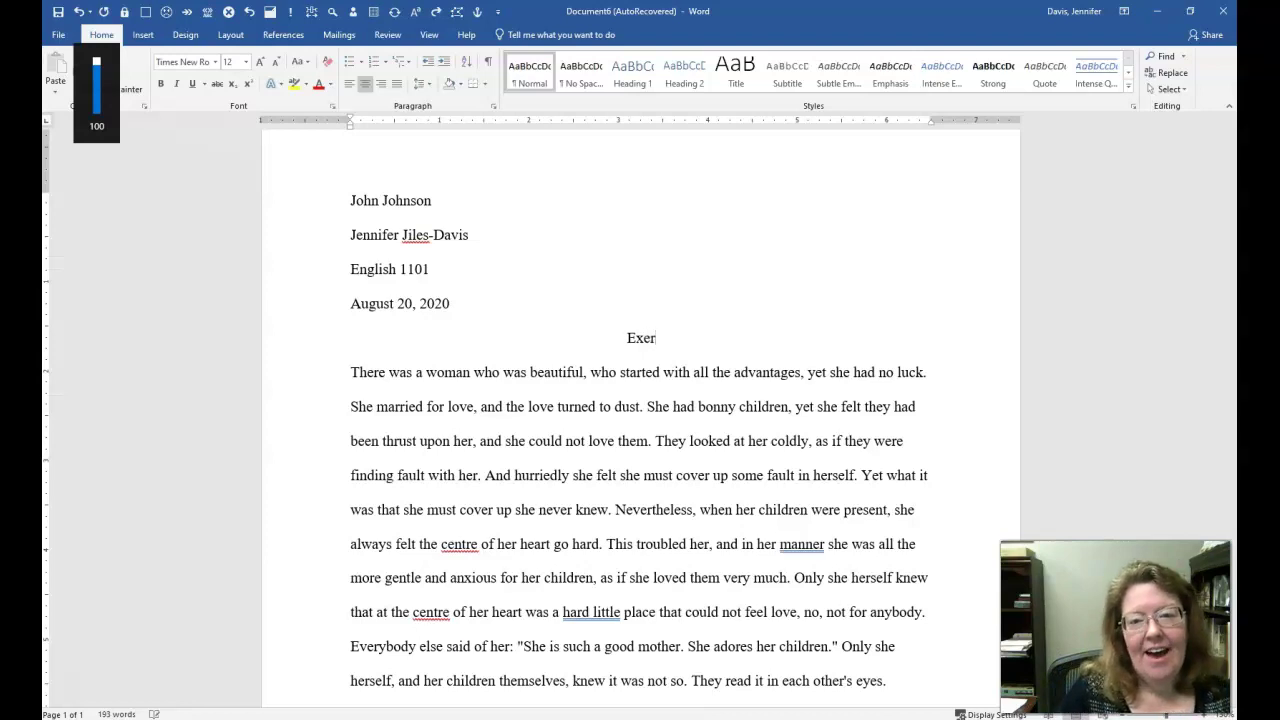
key(BackSpace)
key(BackSpace)
text(cerpt from )
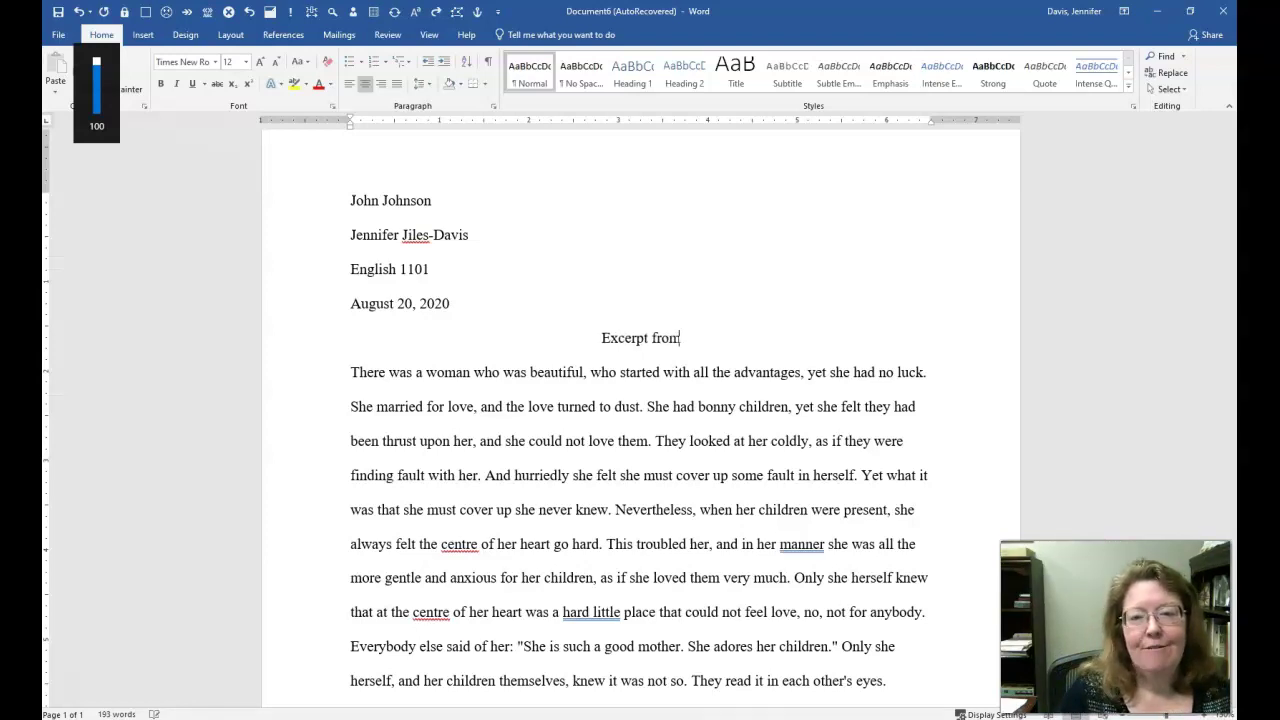
text(D.H. )
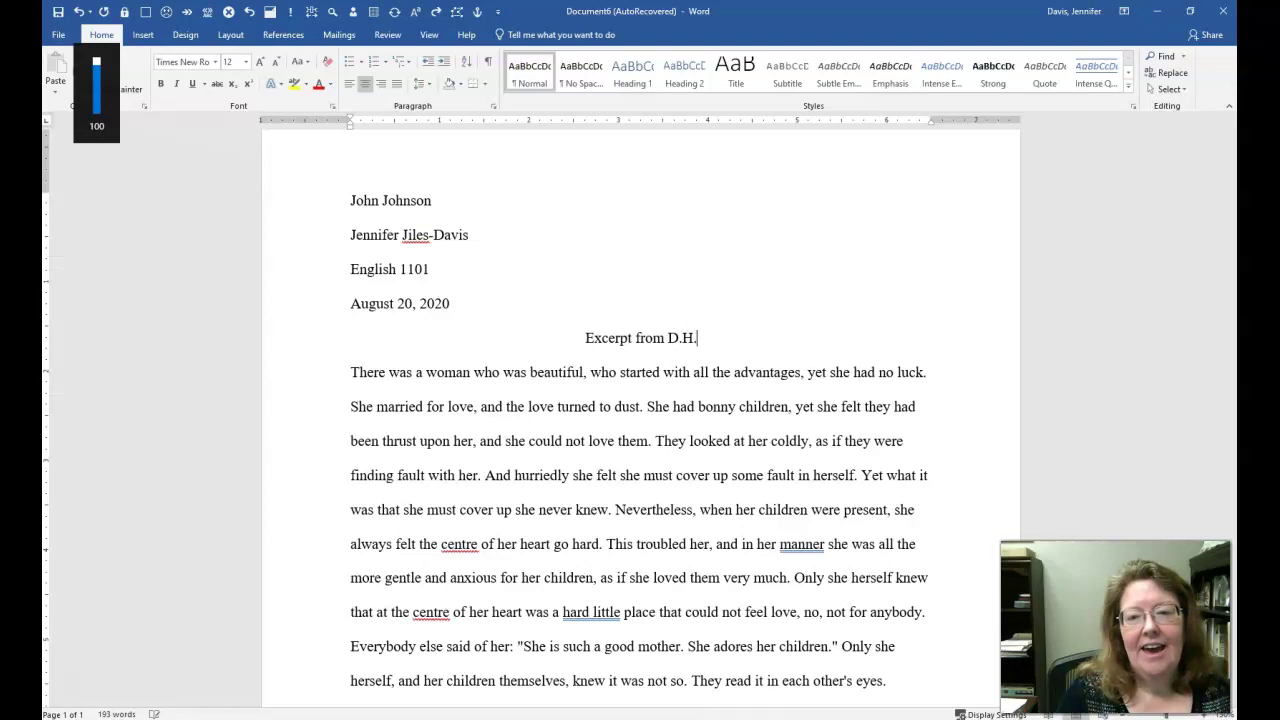
text(Law)
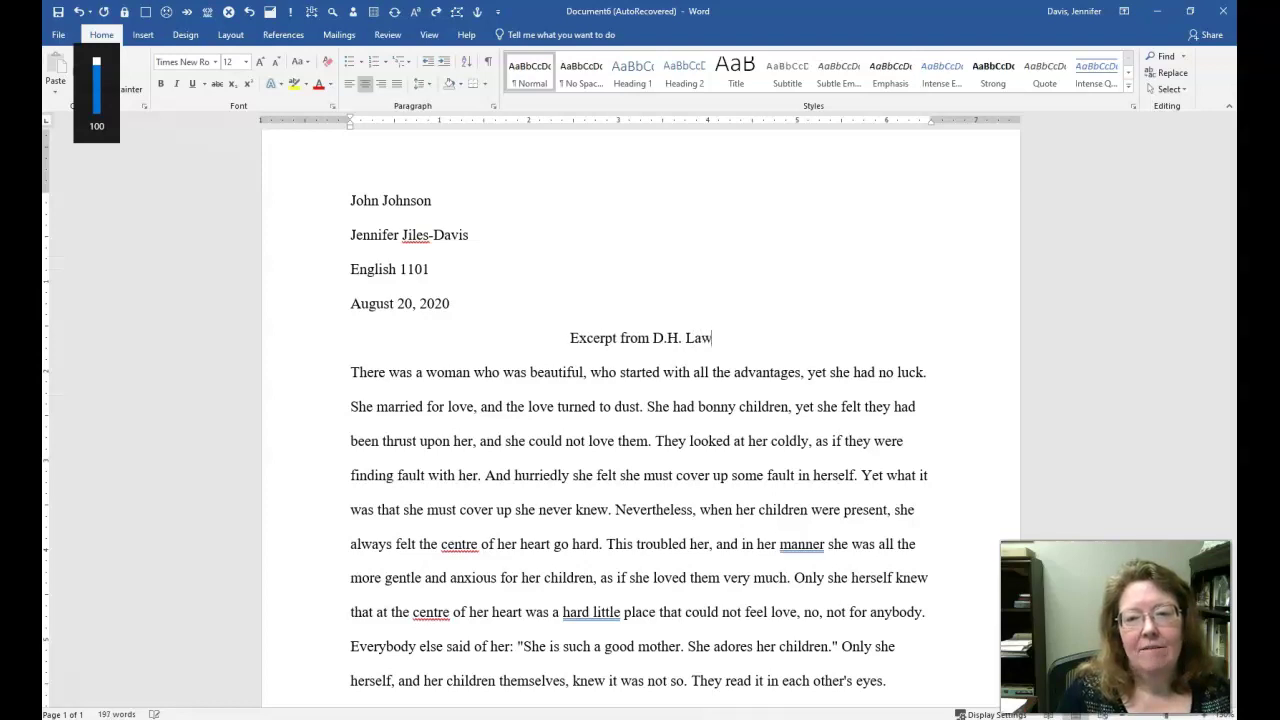
text(rences)
key(BackSpace)
text(')
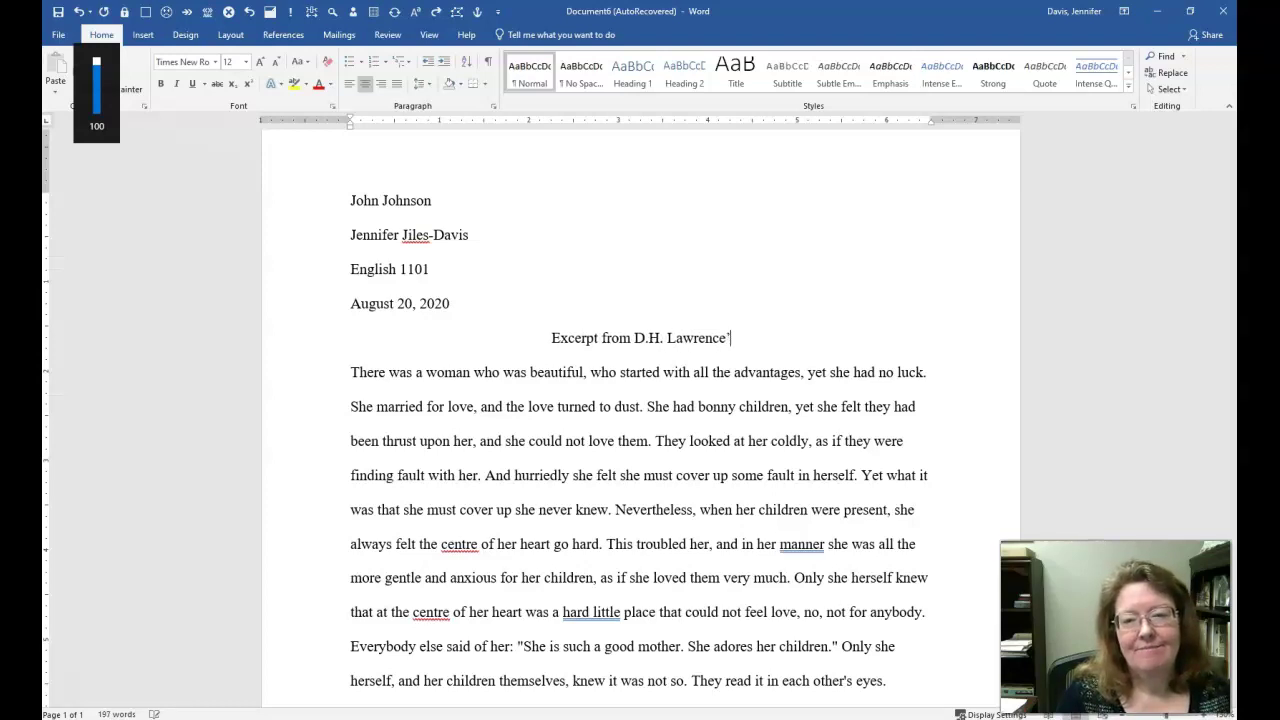
text(s "The Ro)
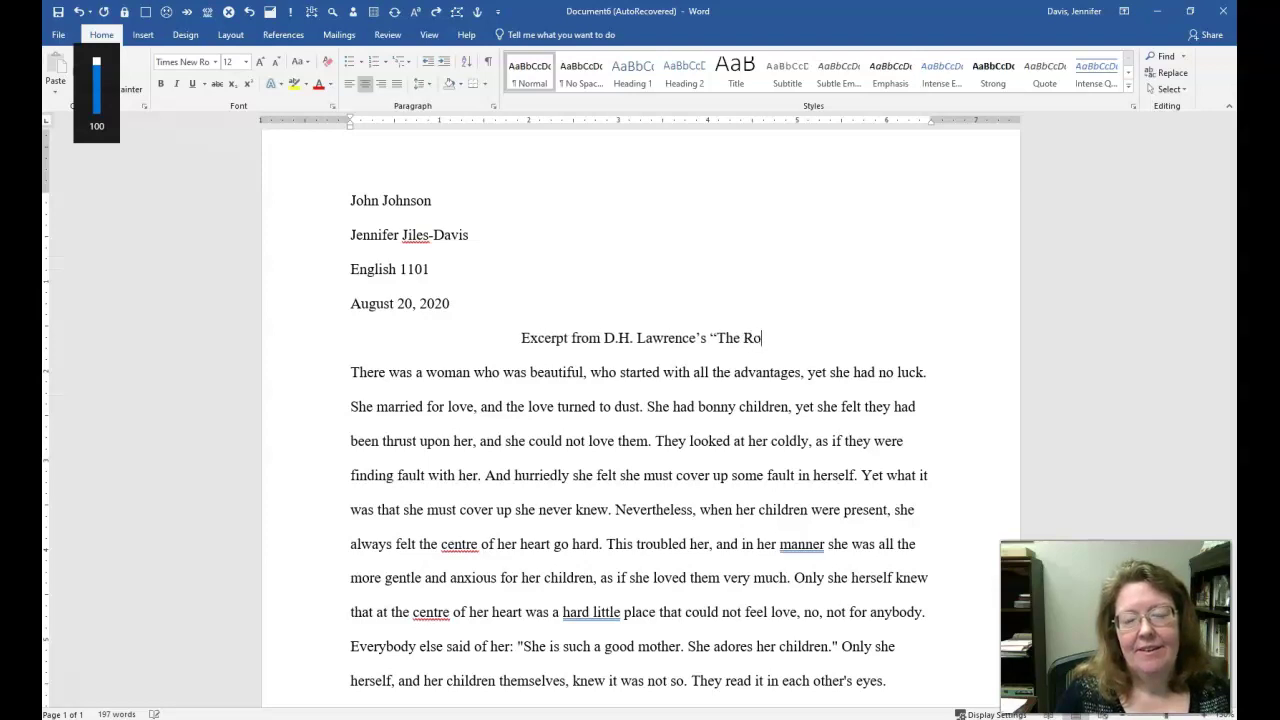
text(ckinghors)
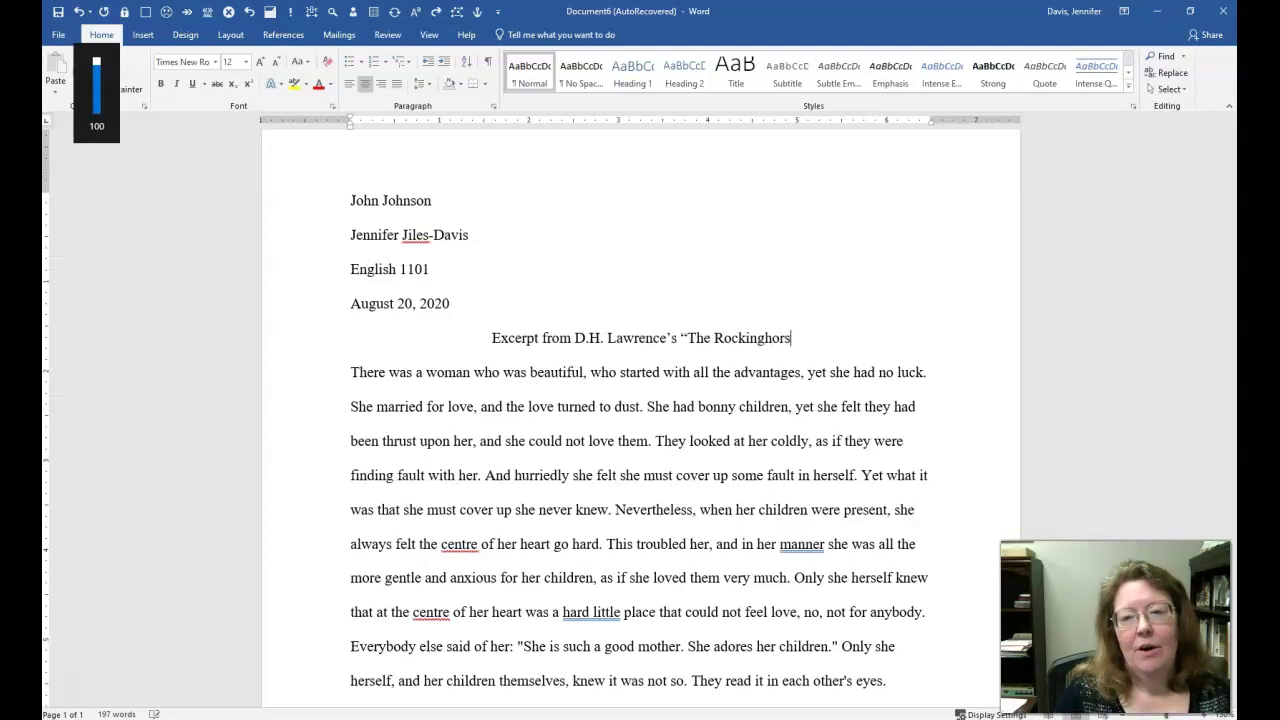
text(e)
key(BackSpace)
key(BackSpace)
key(BackSpace)
key(BackSpace)
text(H)
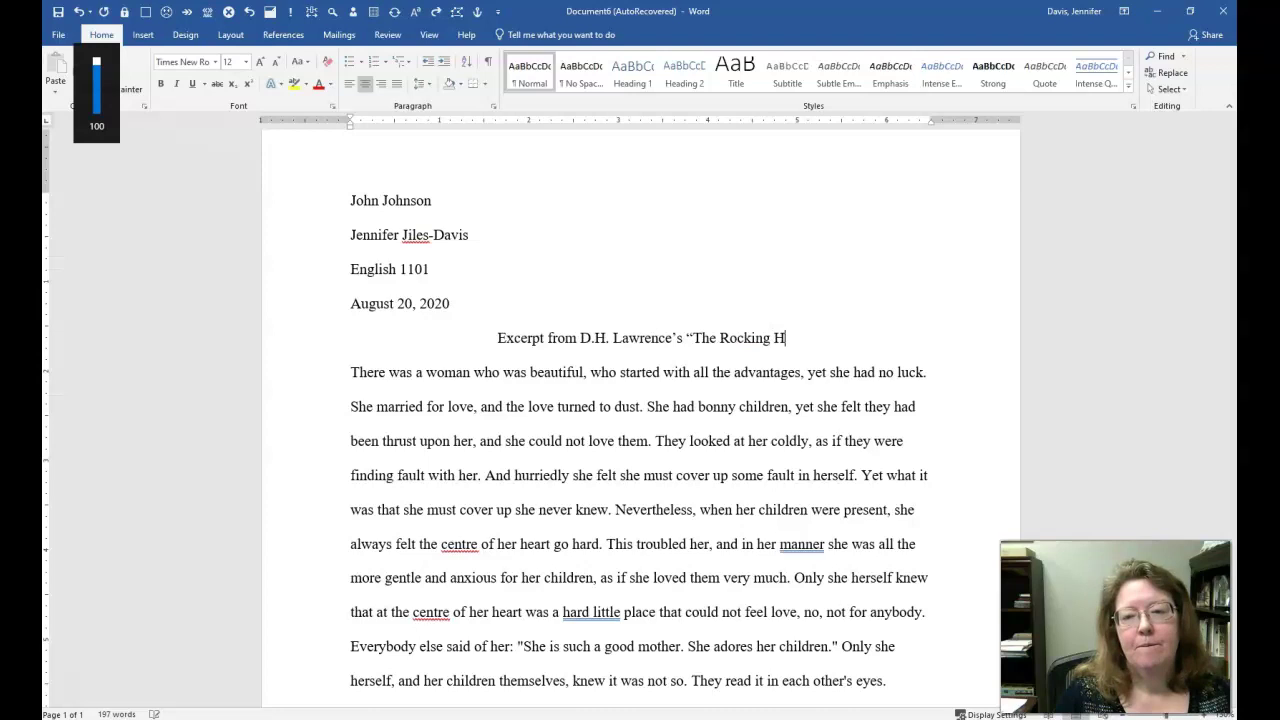
text(orse Winner)
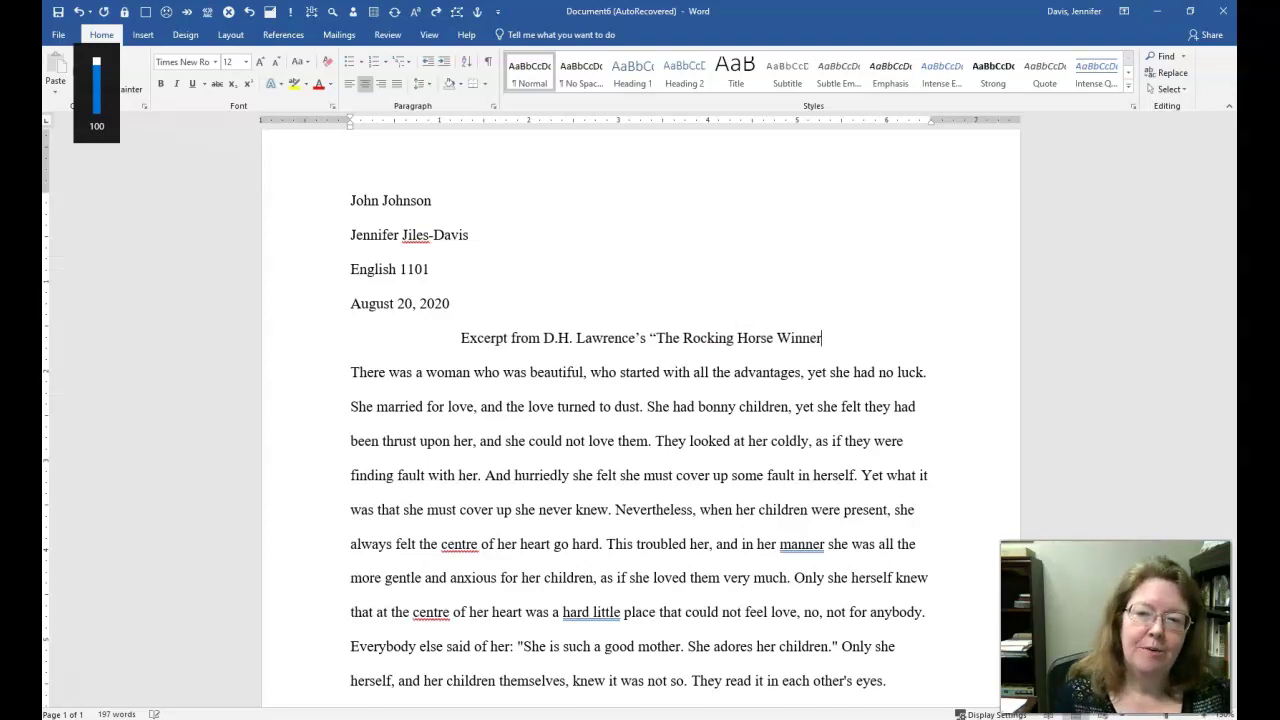
text(")
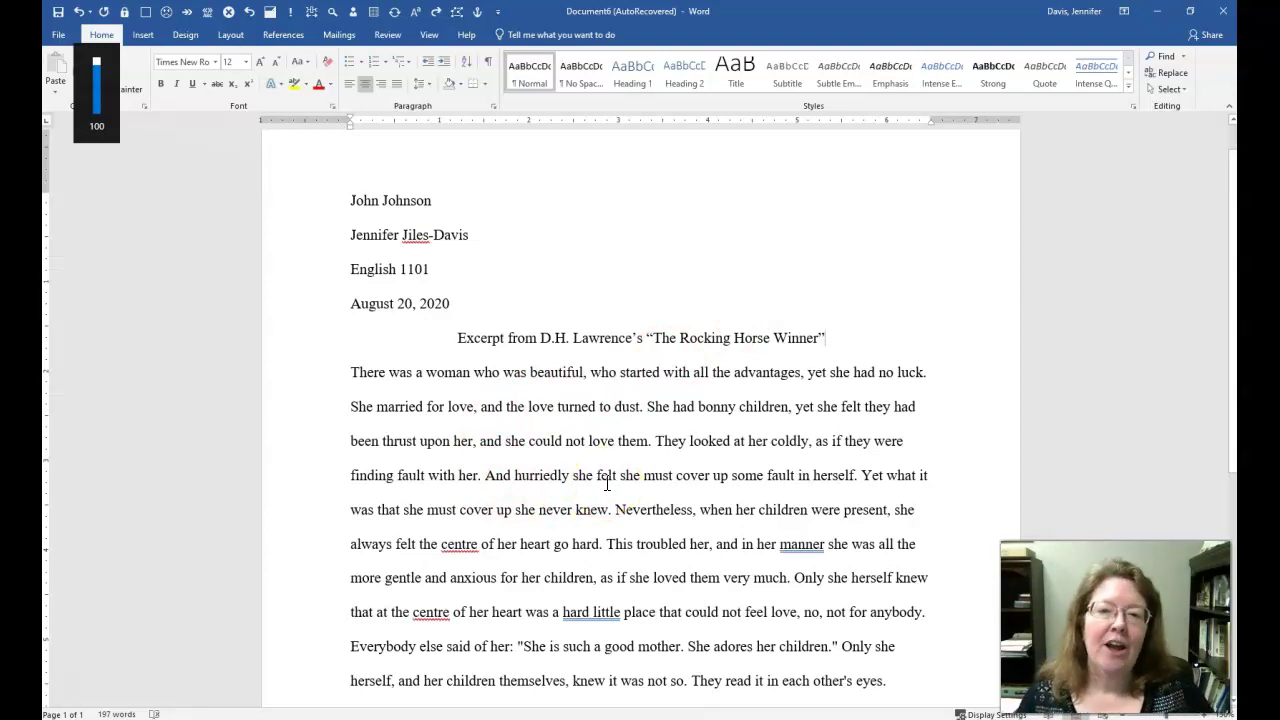
- Rejoin, then re-split the body text into its own paragraph under the title, and select it
click(629, 376)
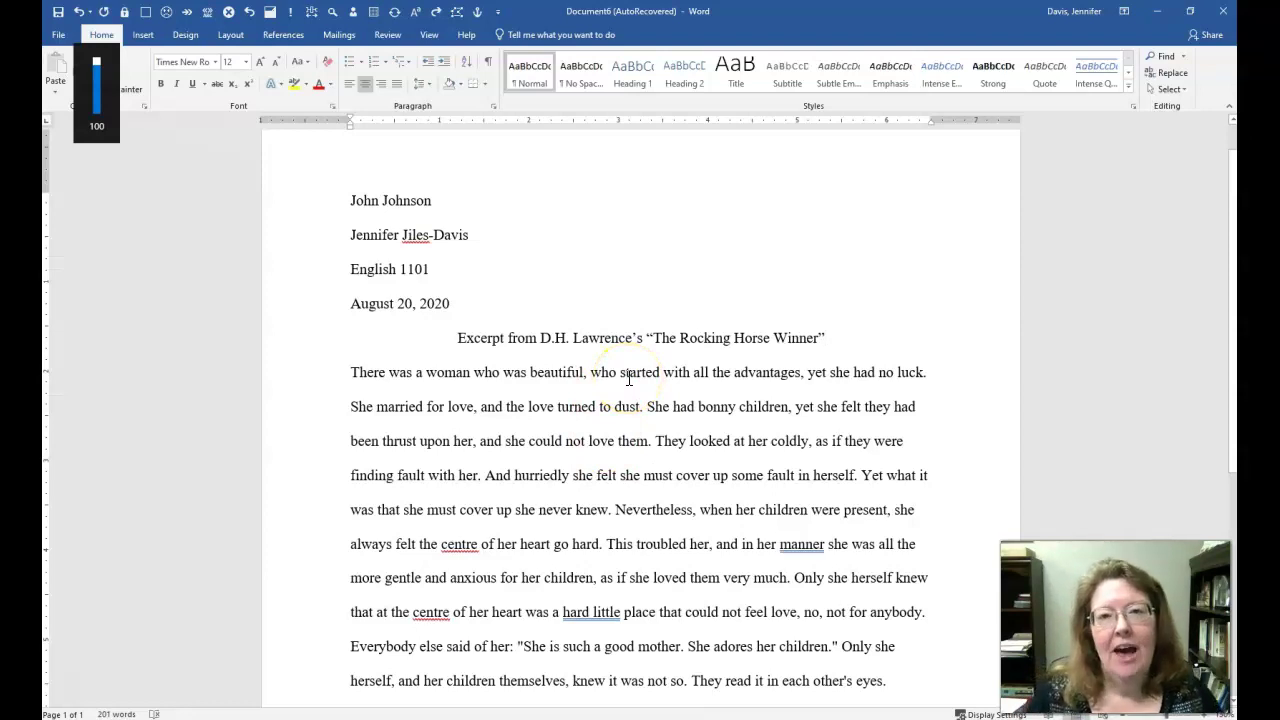
scroll(629, 378, down, 1)
click(350, 328)
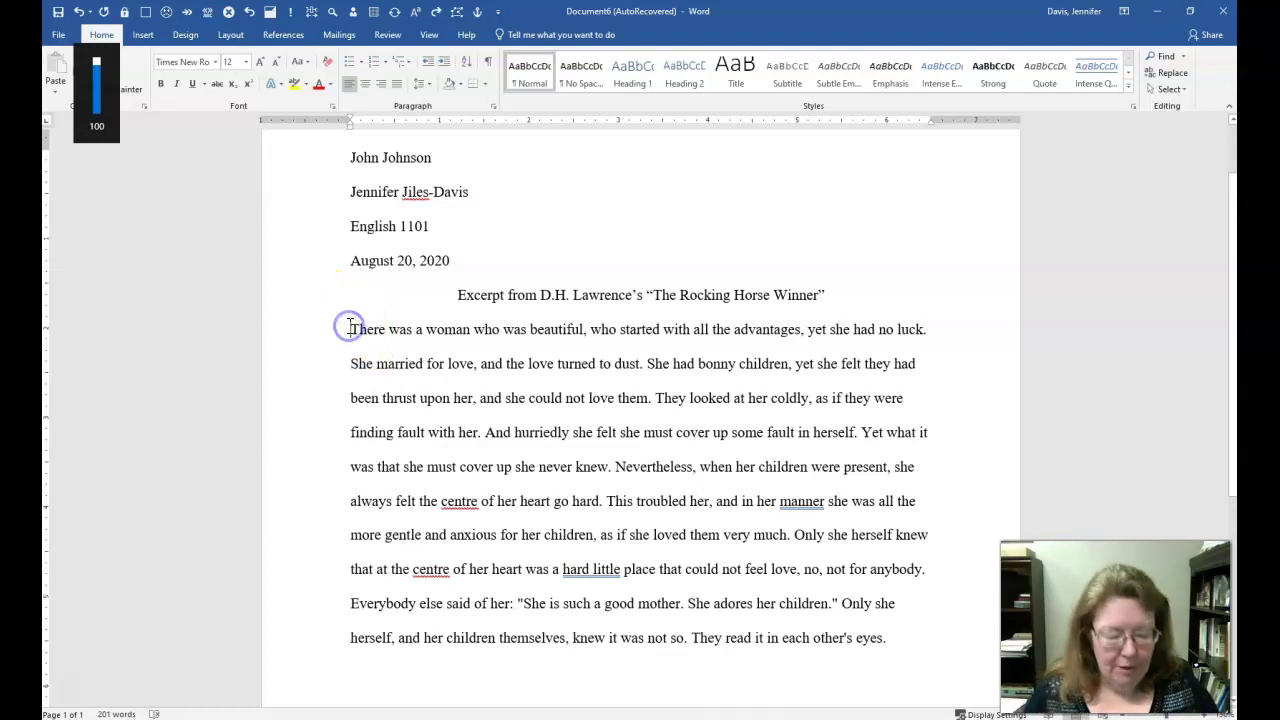
key(BackSpace)
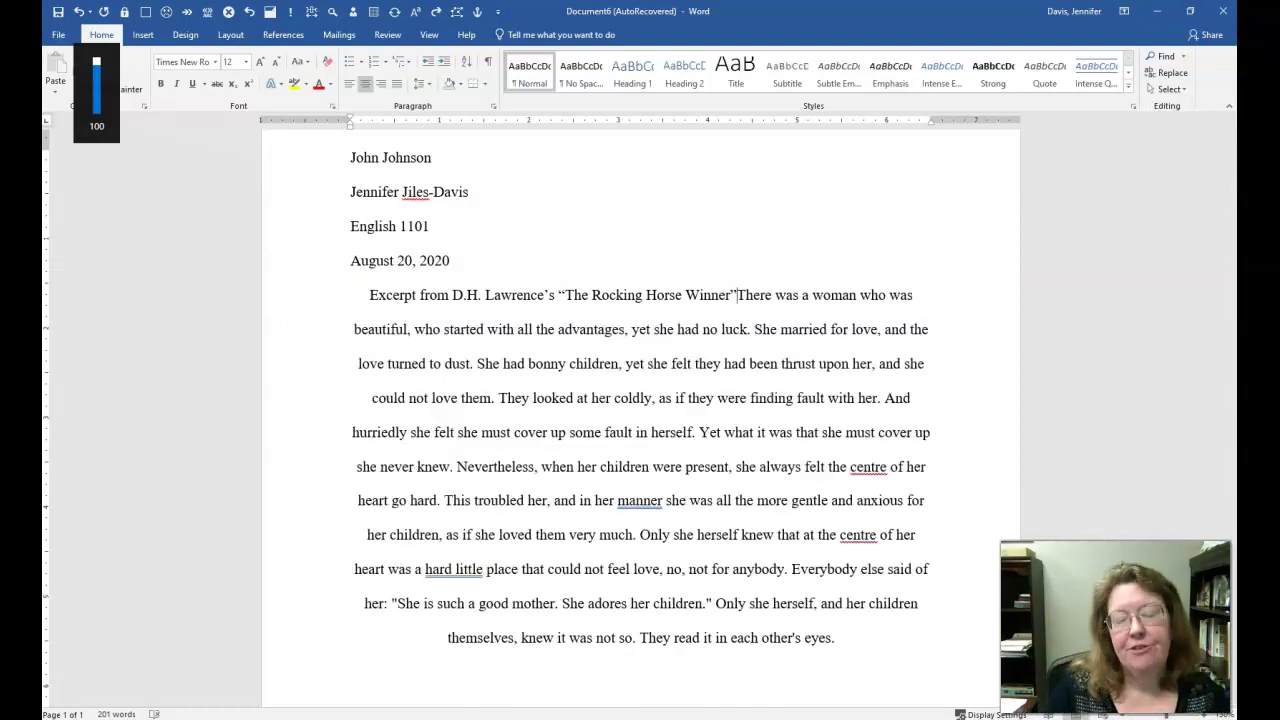
key(Return)
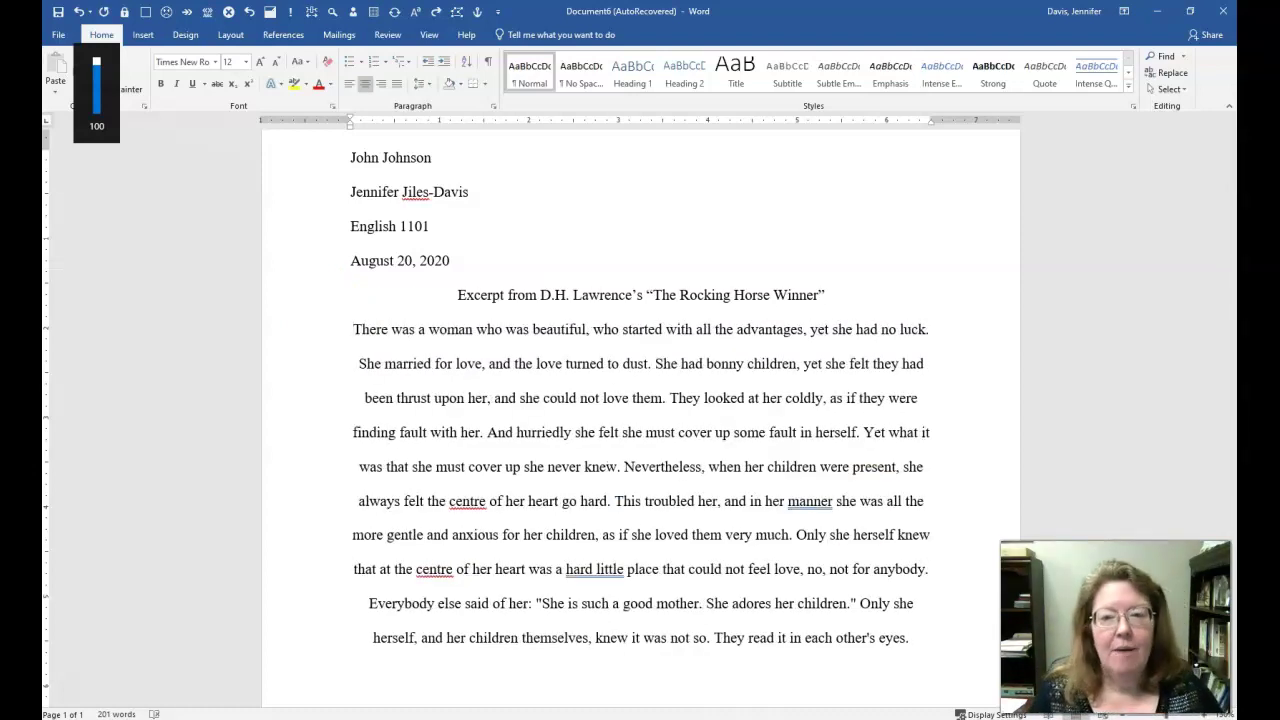
drag(352, 338, 946, 631)
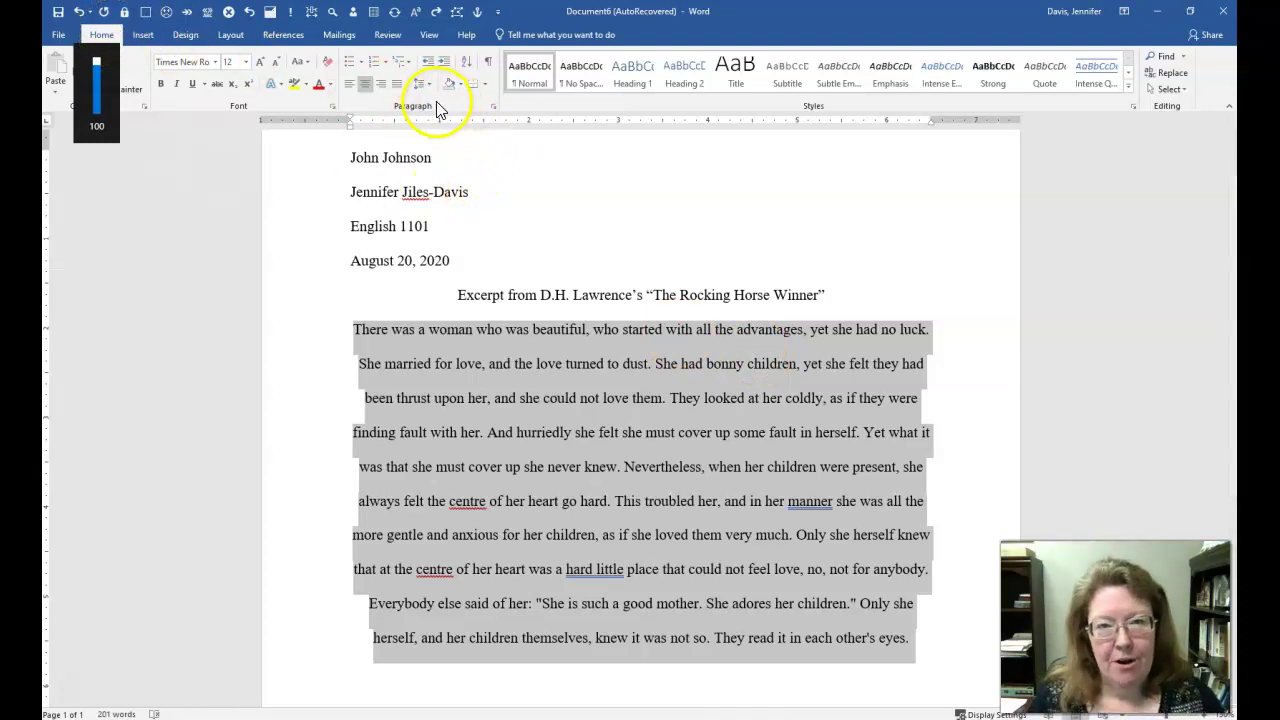
- Left-align the excerpt body paragraph and indent its first line with a Tab
click(349, 88)
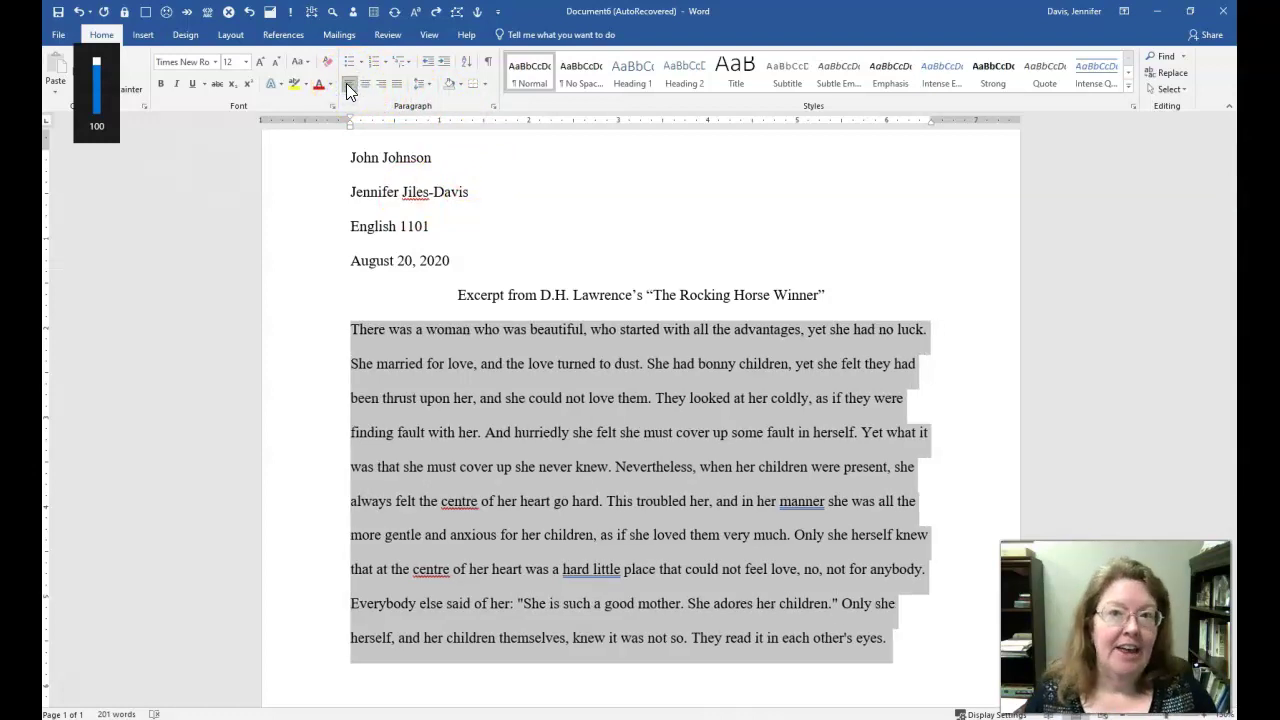
click(349, 330)
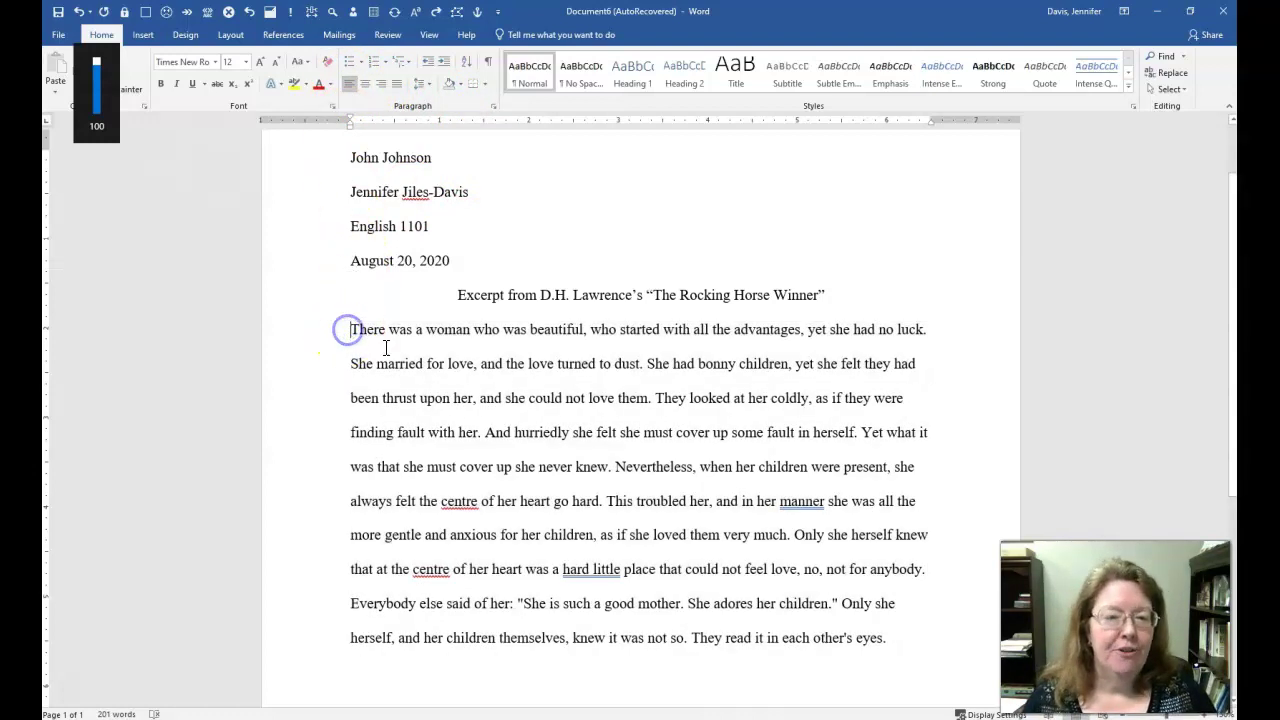
key(Tab)
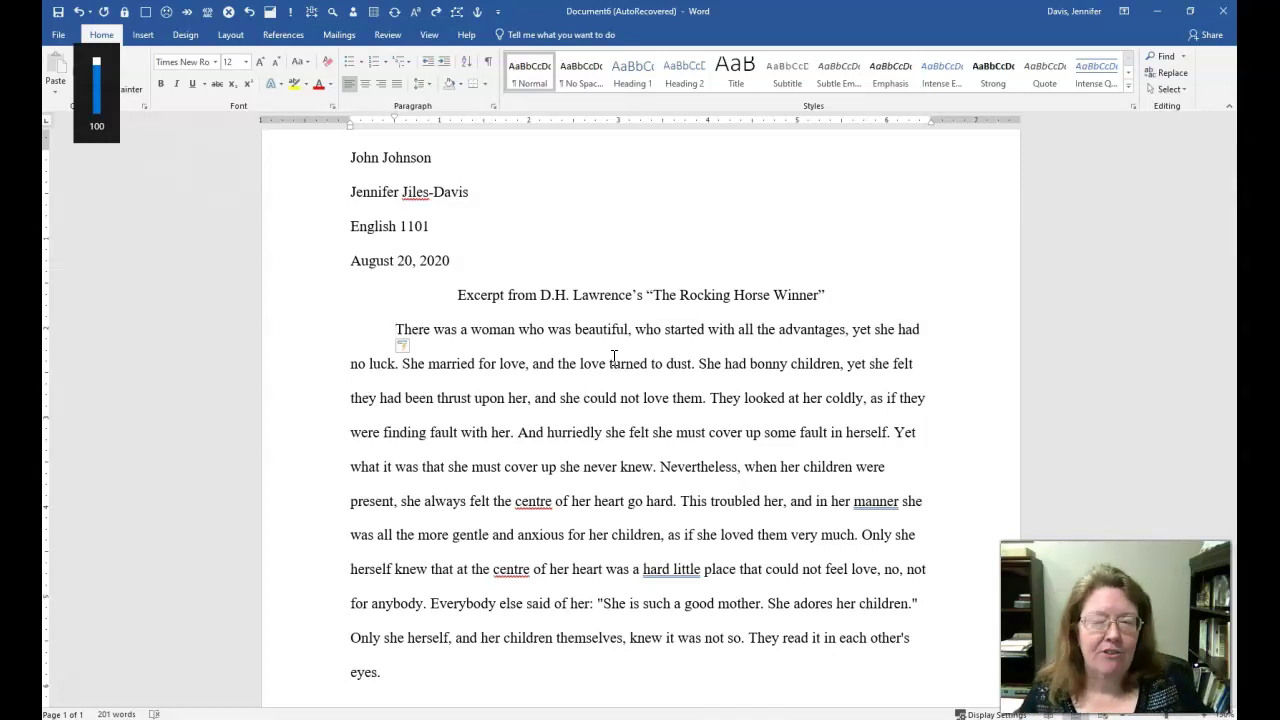
click(395, 120)
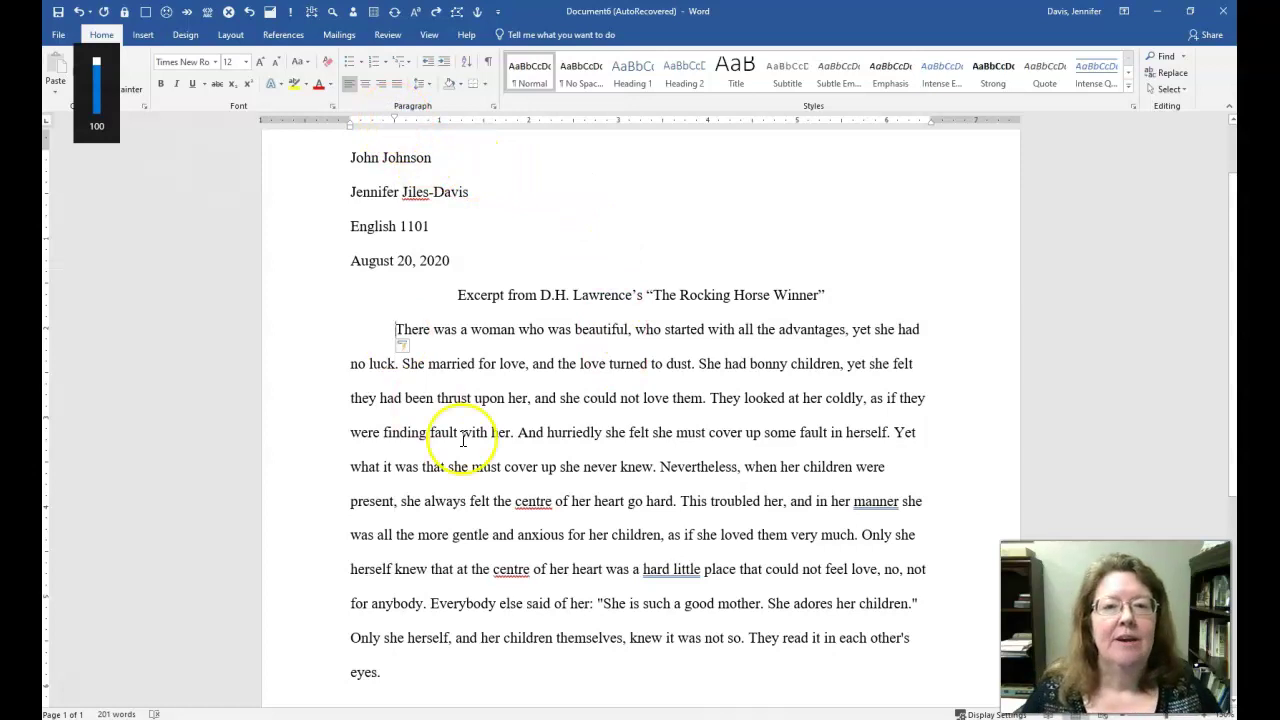
scroll(609, 457, up, 2)
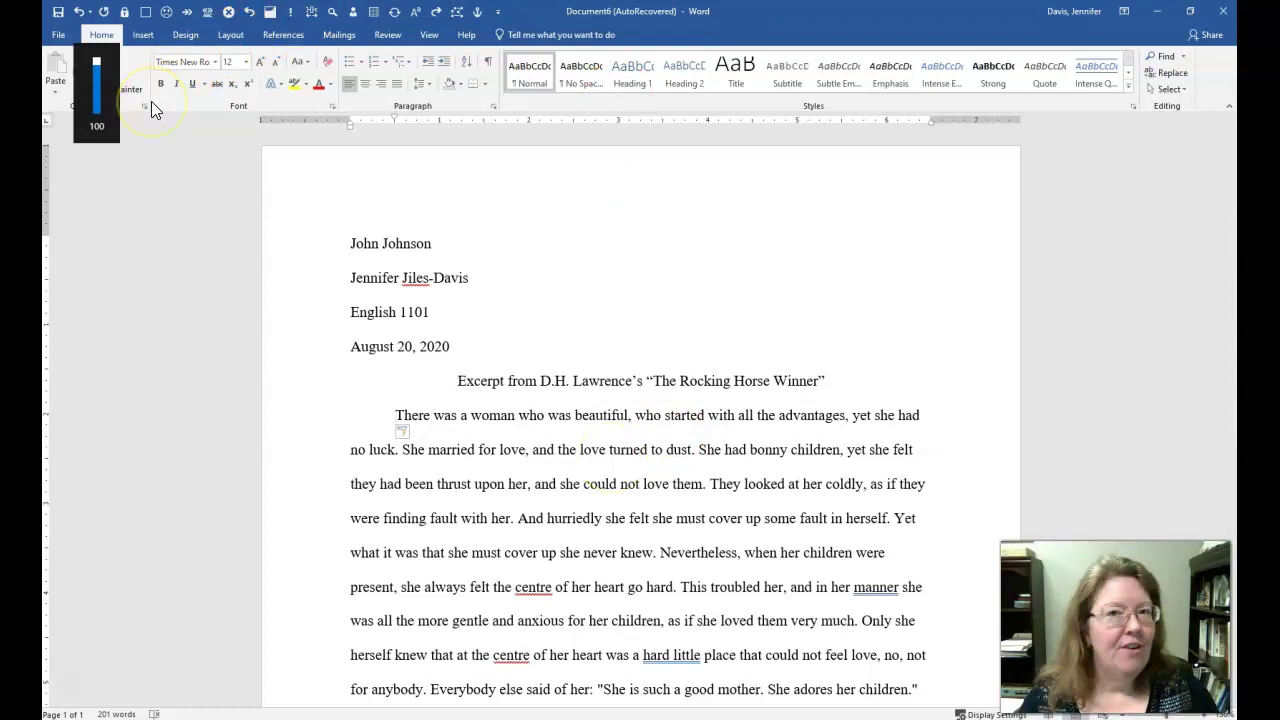
- Insert a Plain Number 3 page number at the top right of the header
click(143, 38)
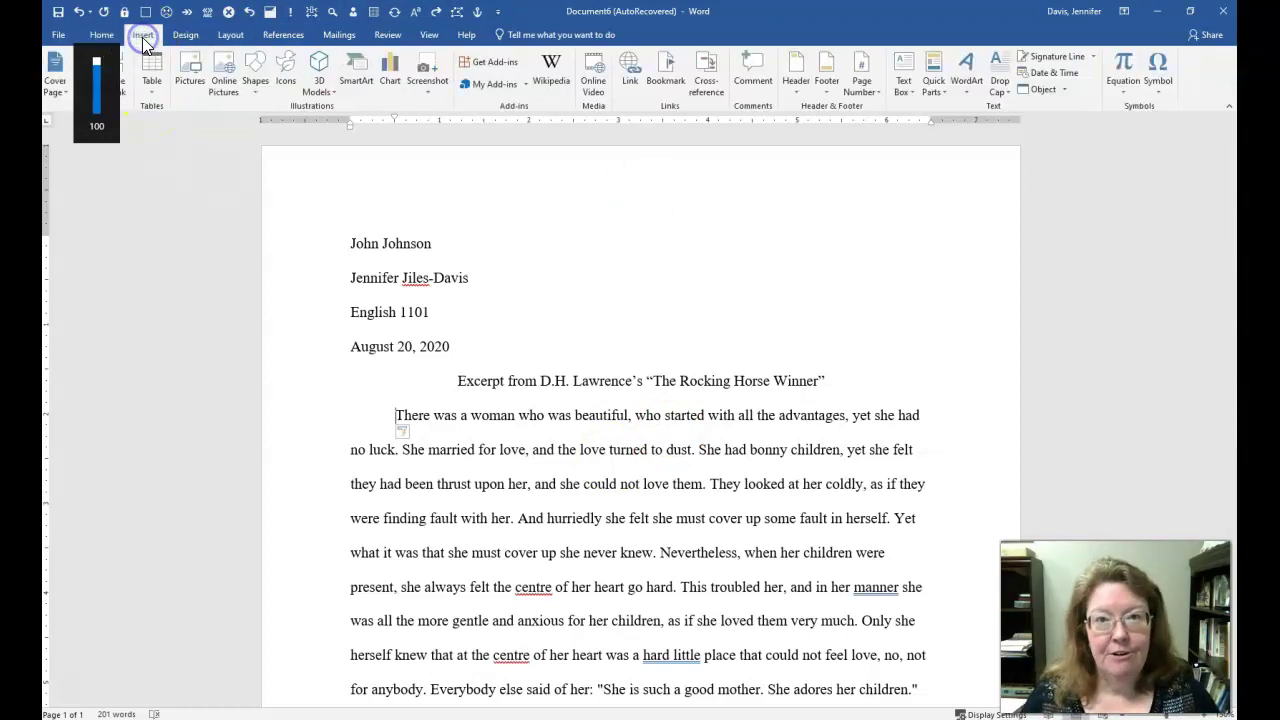
click(877, 87)
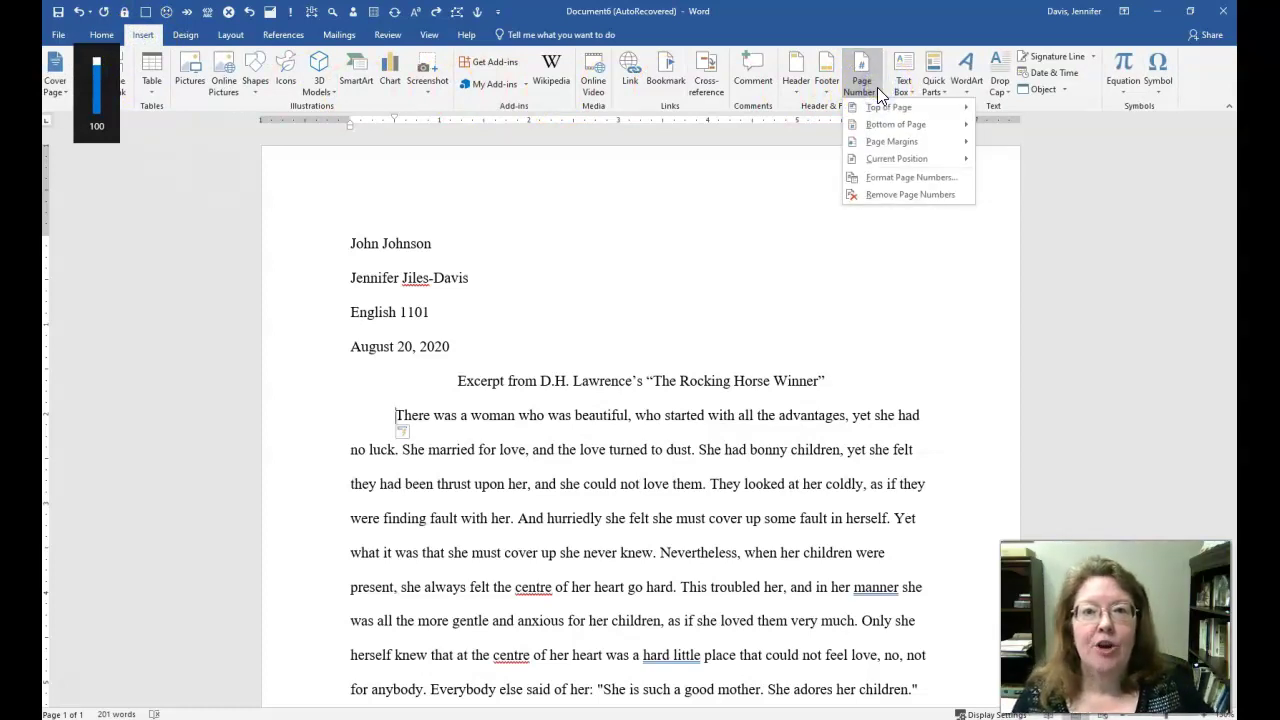
click(893, 105)
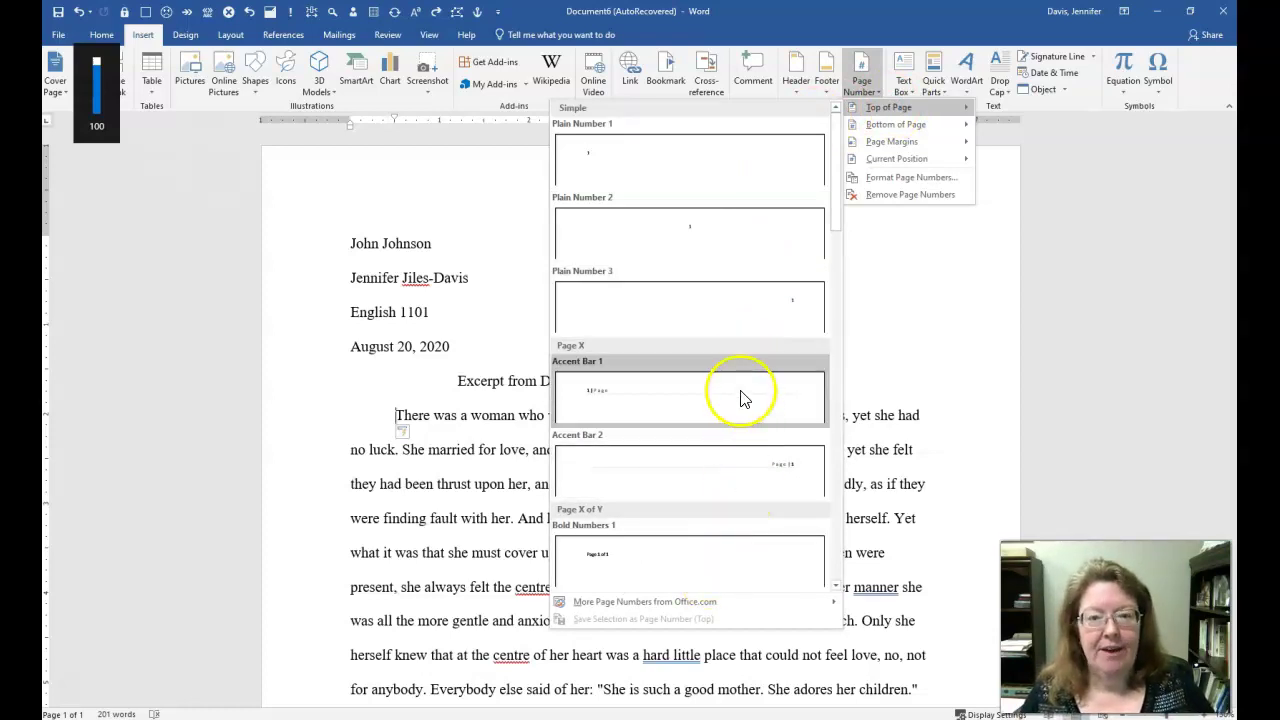
click(727, 331)
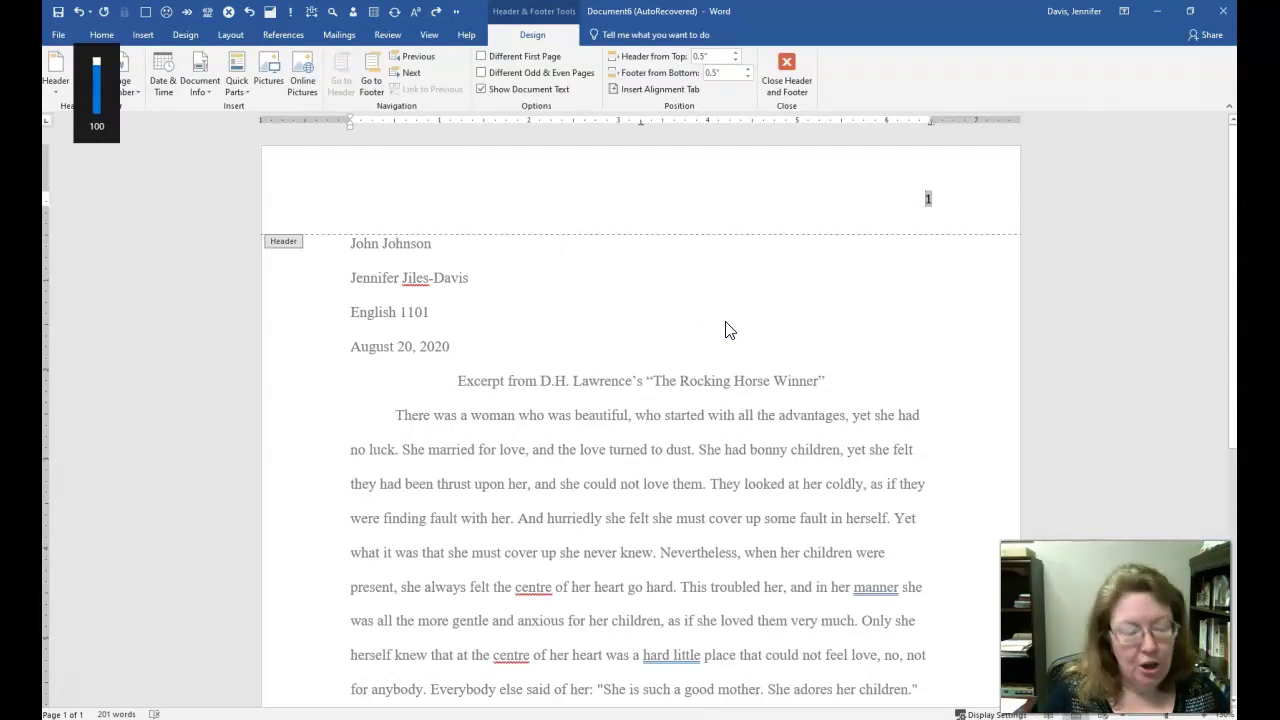
- Type 'Johnson' before the page number so the header reads 'Johnson 1'
text(Joh)
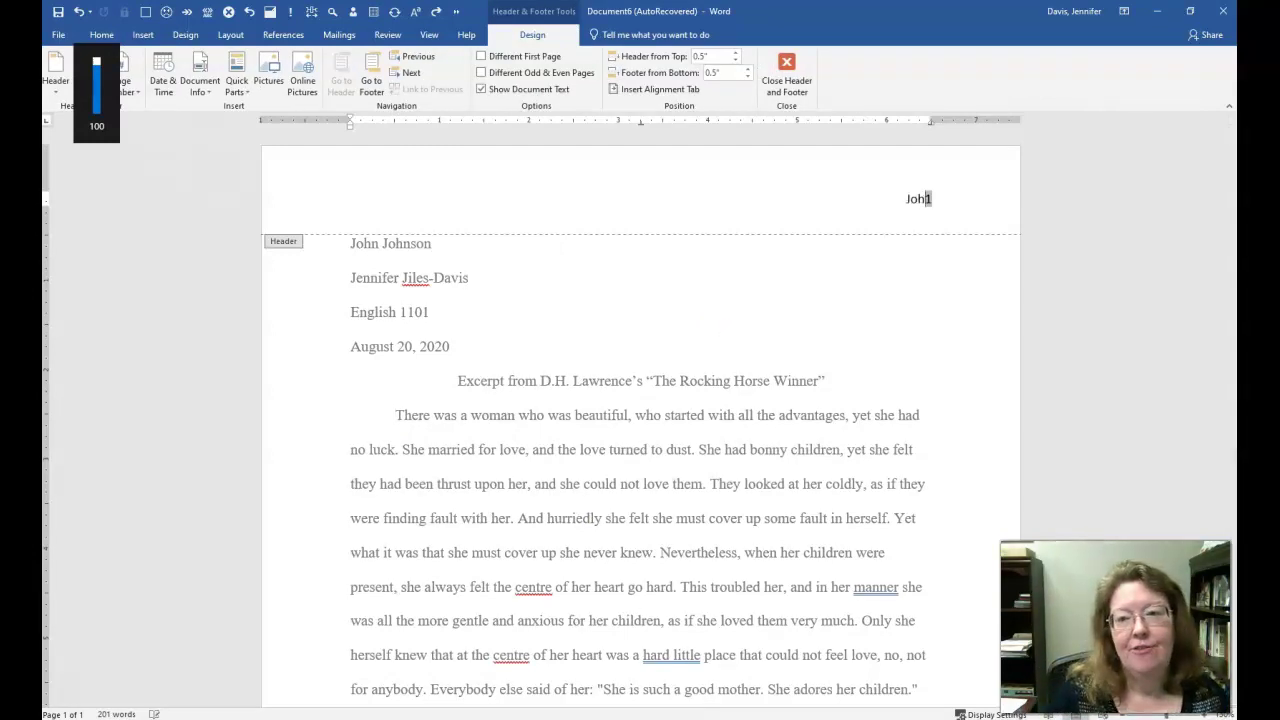
text(nson)
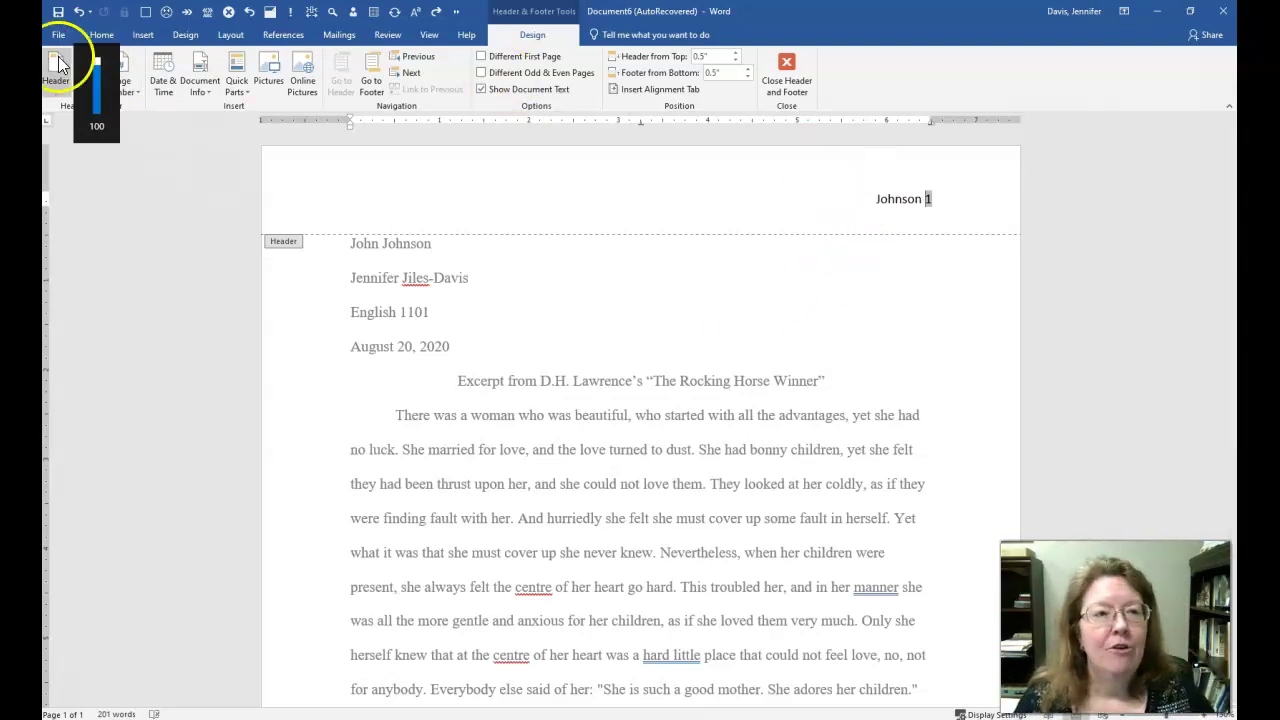
click(101, 34)
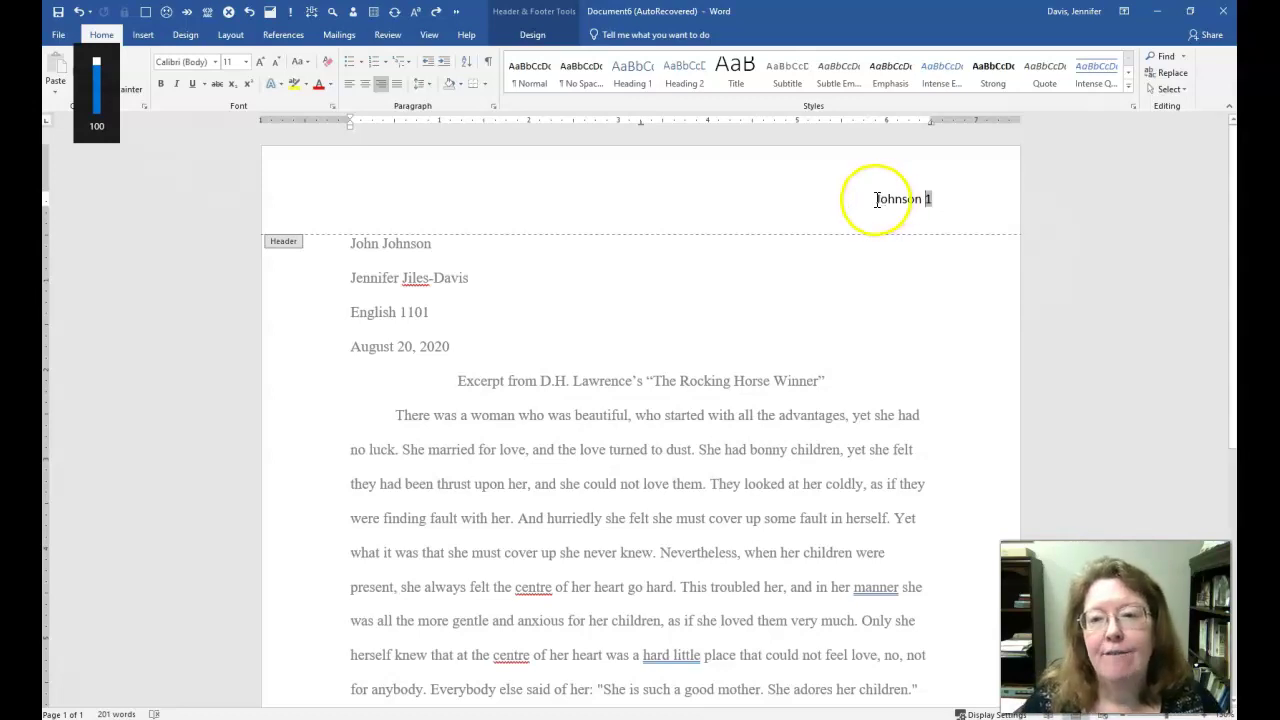
- Set the header text 'Johnson 1' to Times New Roman, 12 point
drag(875, 199, 940, 199)
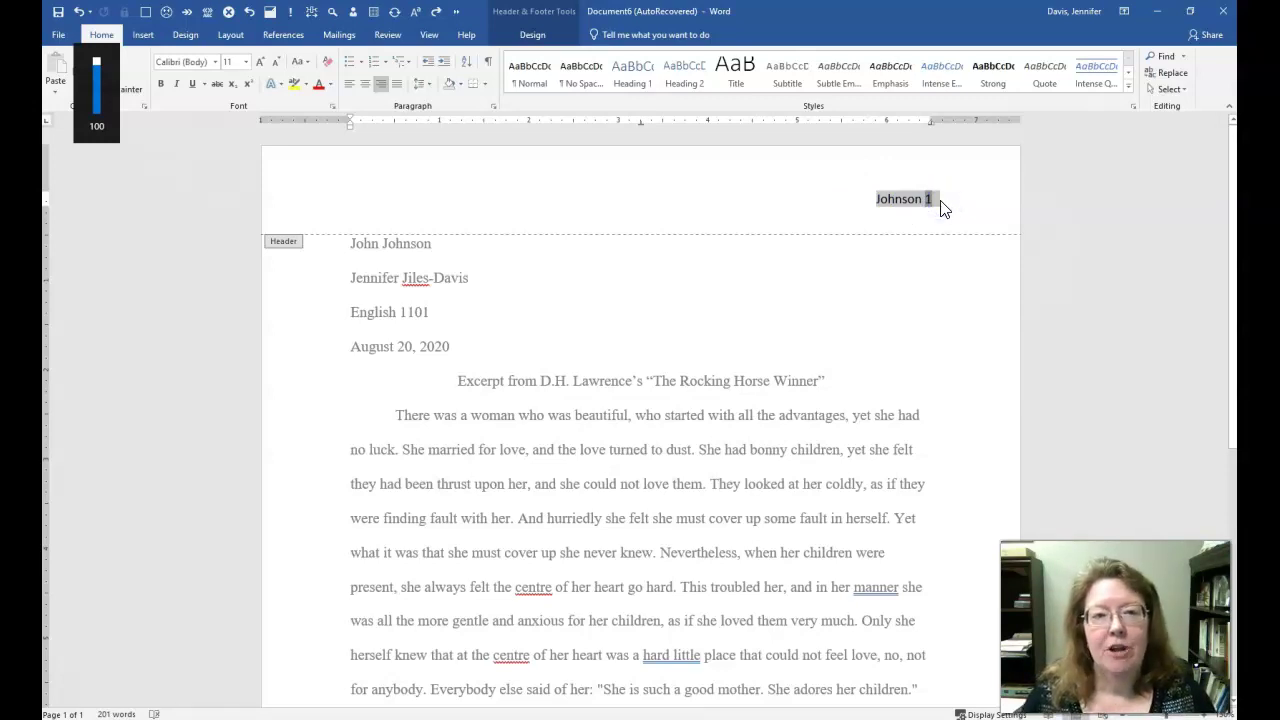
click(214, 62)
click(222, 144)
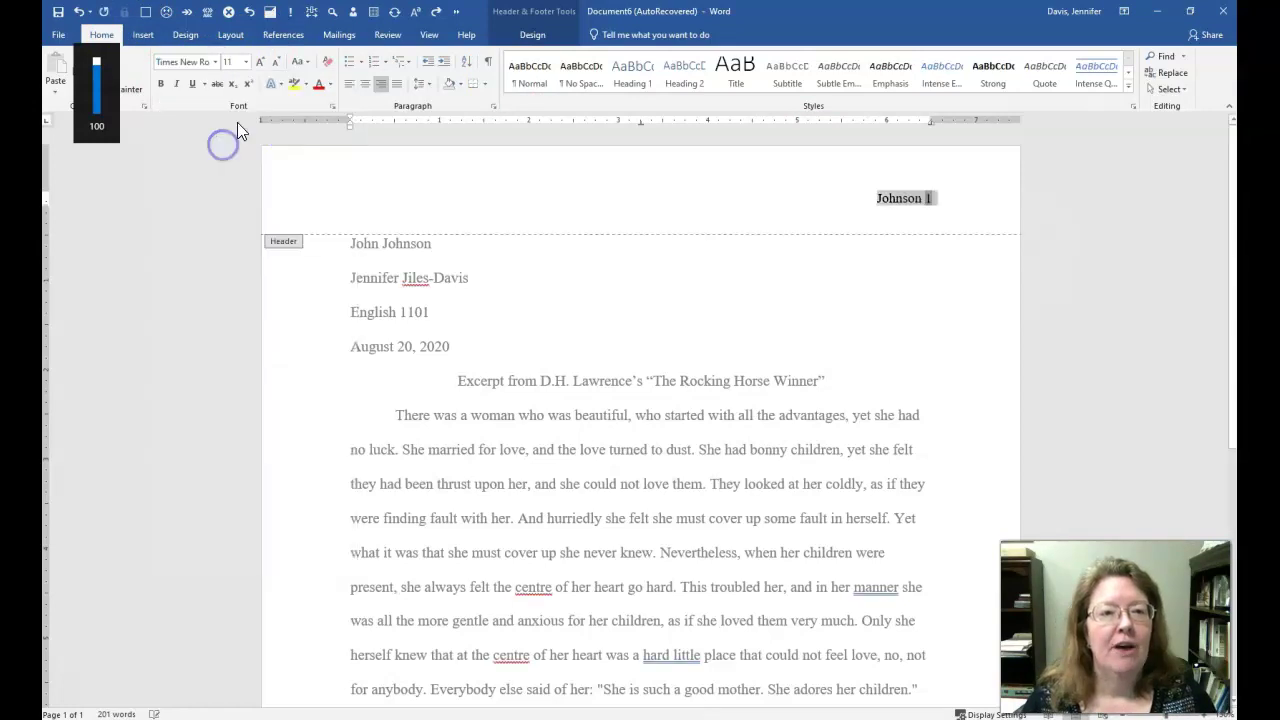
click(245, 62)
click(233, 128)
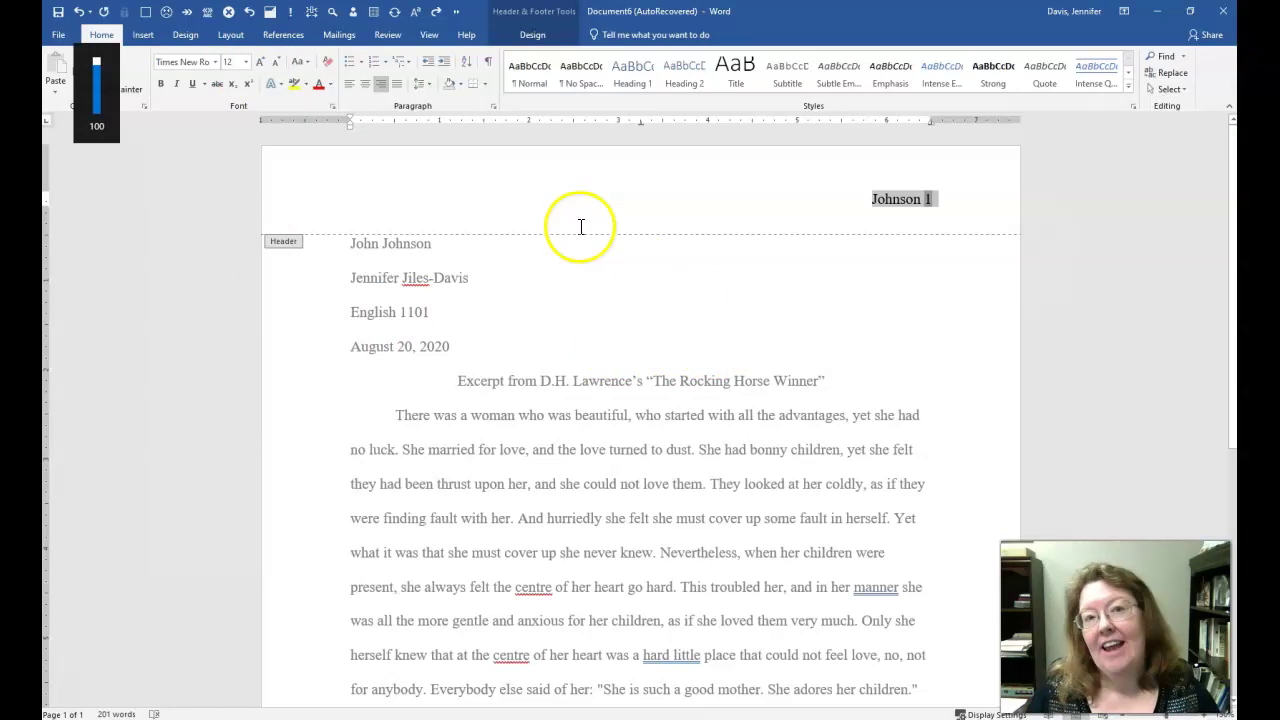
- Double-click the essay body to close the header and resume editing the document
double_click(596, 338)
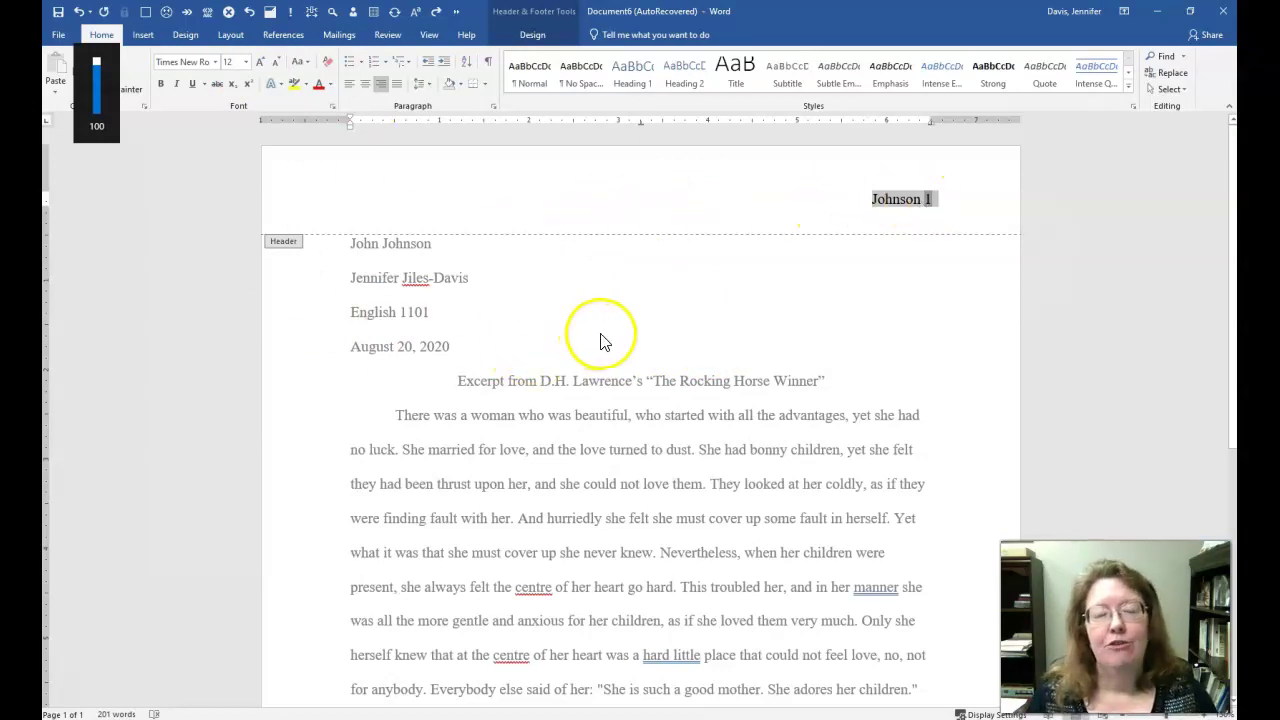